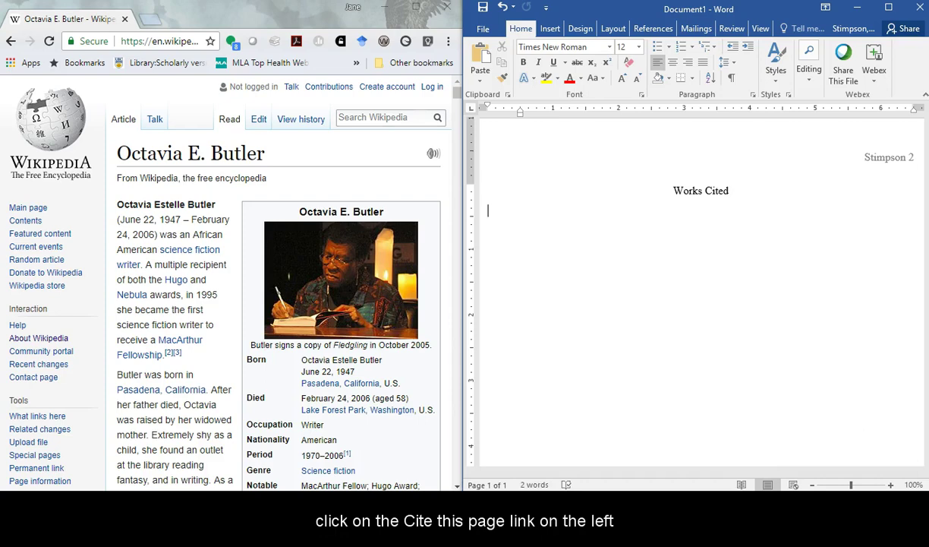
Open Cite This Page for the Octavia E. Butler article and select the author 'Wikipedia contributors'.
scroll(228, 288, down, 5)
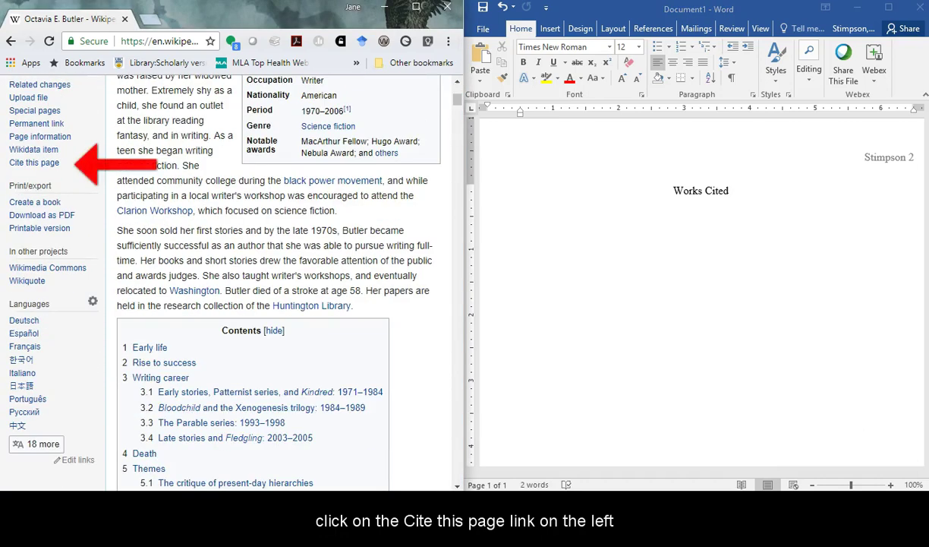
click(37, 162)
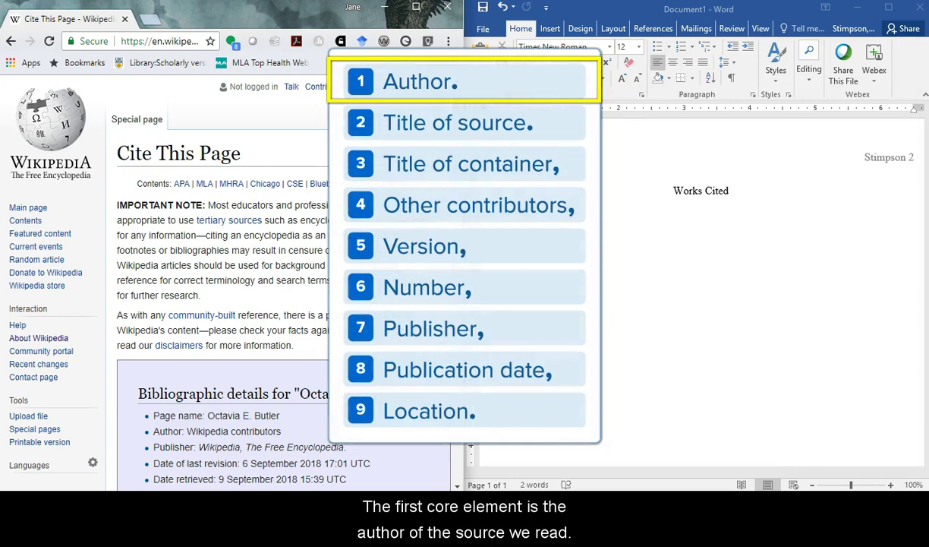
scroll(284, 281, down, 3)
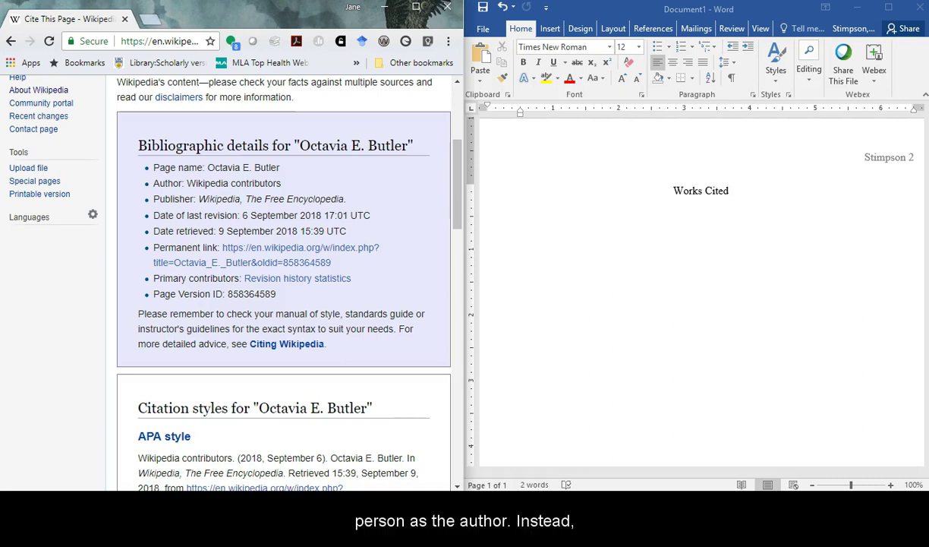
drag(281, 183, 154, 183)
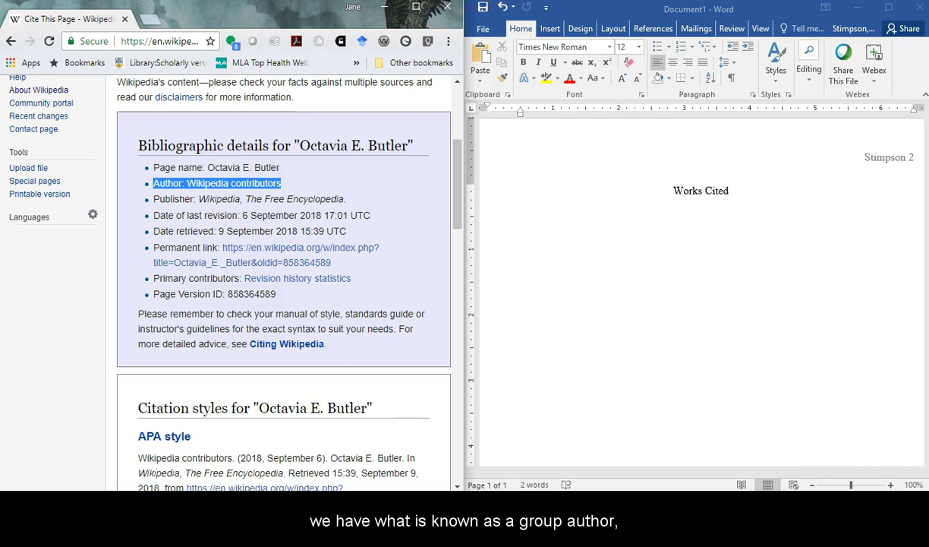
Type 'Wikipedia Contributors.' as the first Works Cited entry, correcting the misspelling.
click(488, 210)
text(W)
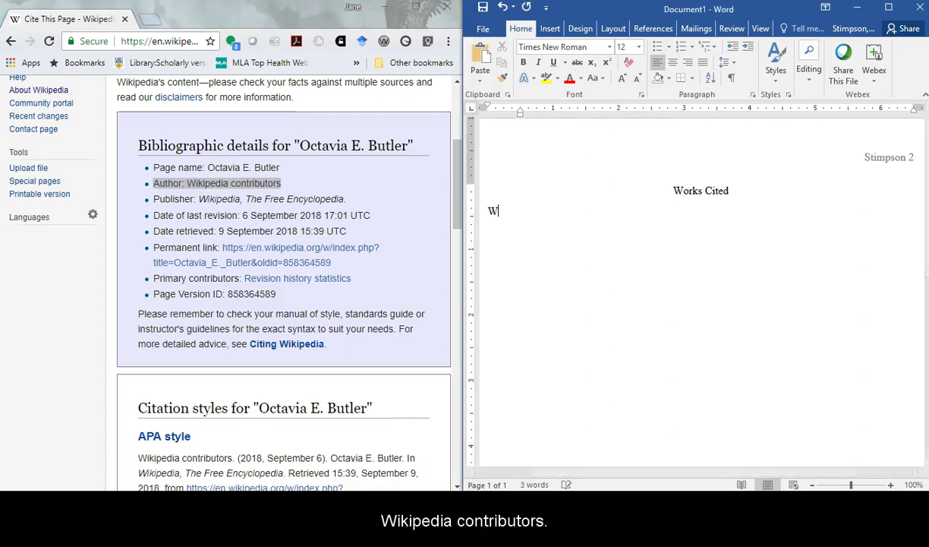
text(ikipe)
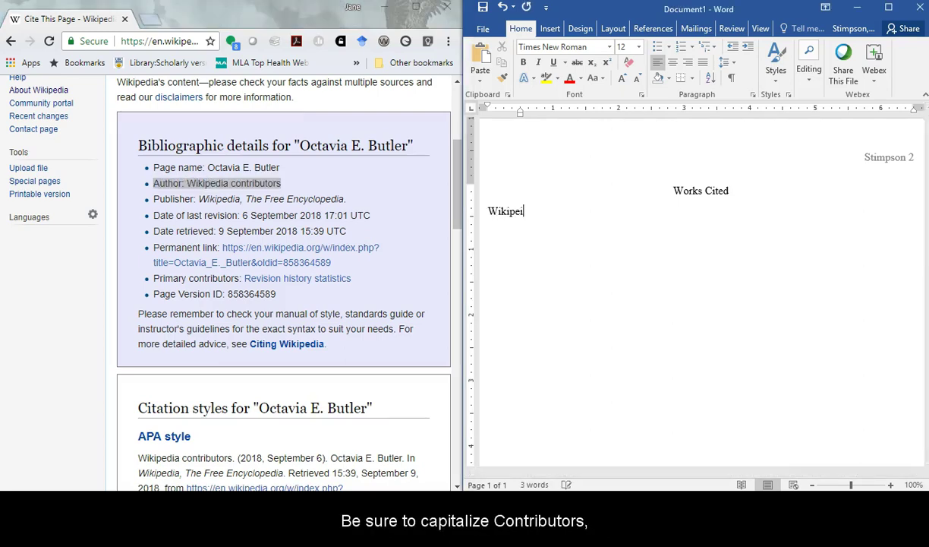
text(dia Contributour)
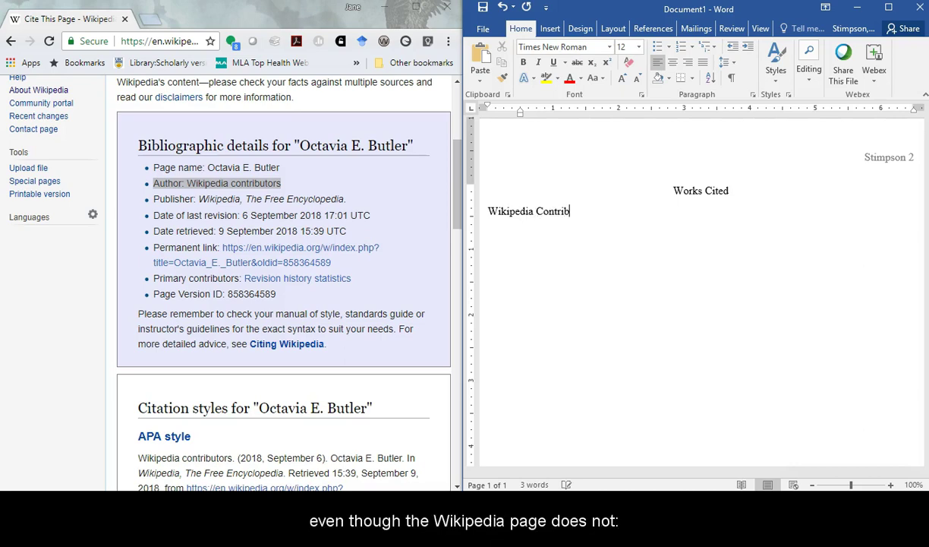
key(BackSpace)
key(BackSpace)
key(BackSpace)
text(ors)
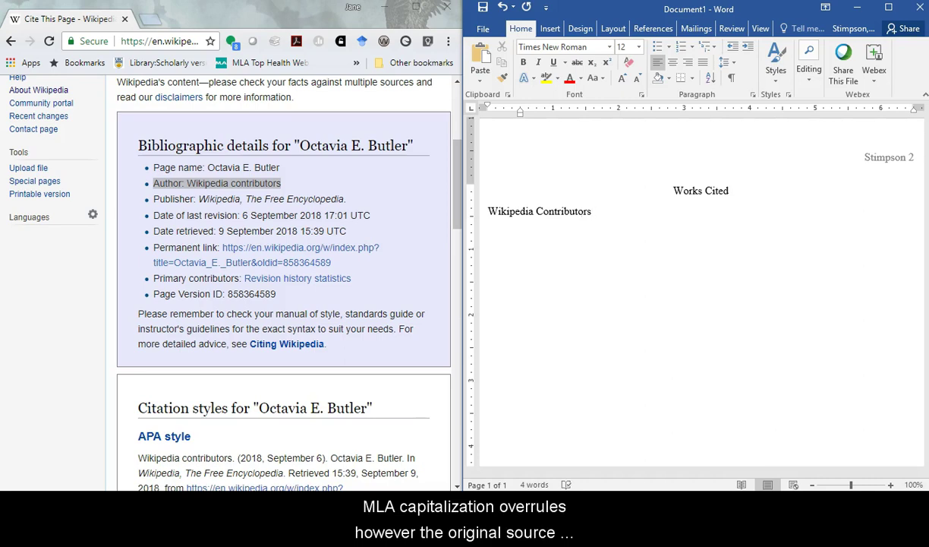
text(.)
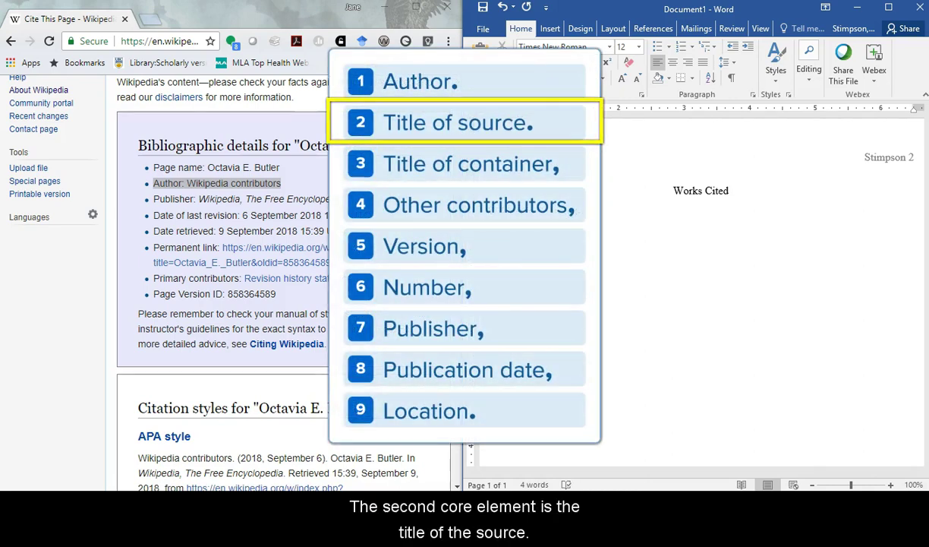
Copy the page name from Wikipedia and add "Octavia E. Butler." in quotes after the author.
key(alt+Tab)
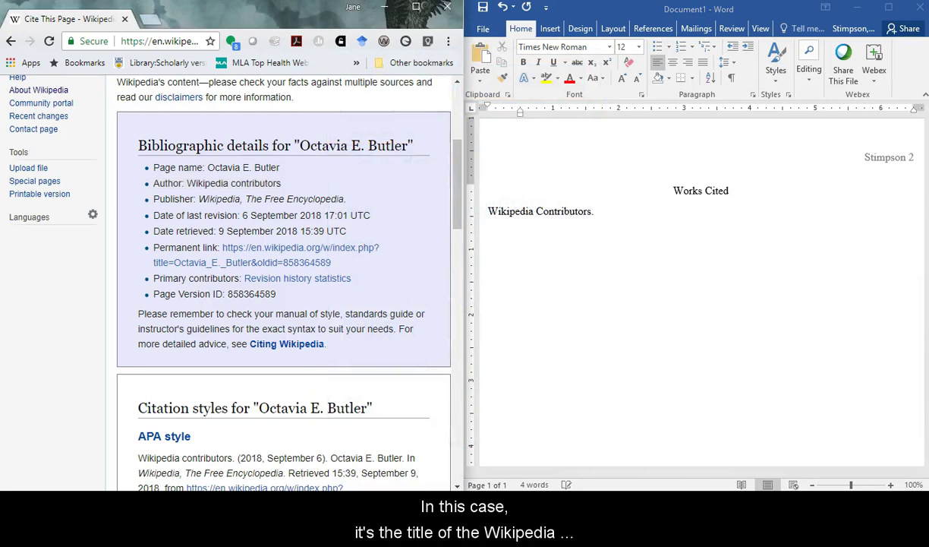
drag(280, 167, 153, 167)
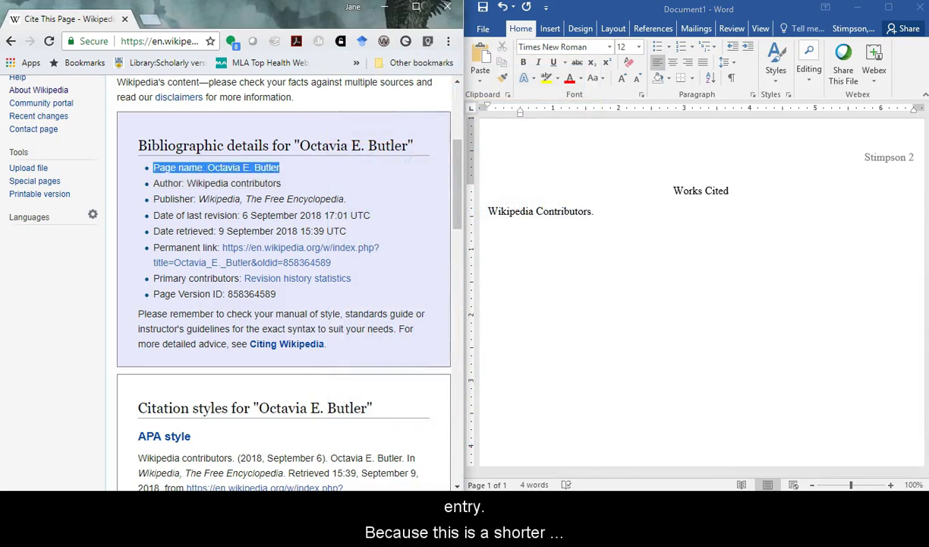
key(alt+Tab)
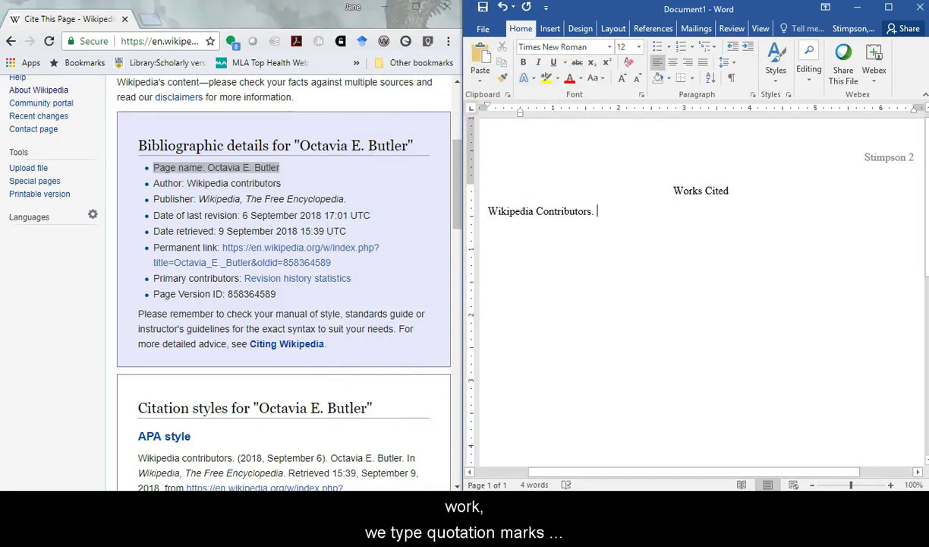
text("Octavia E.)
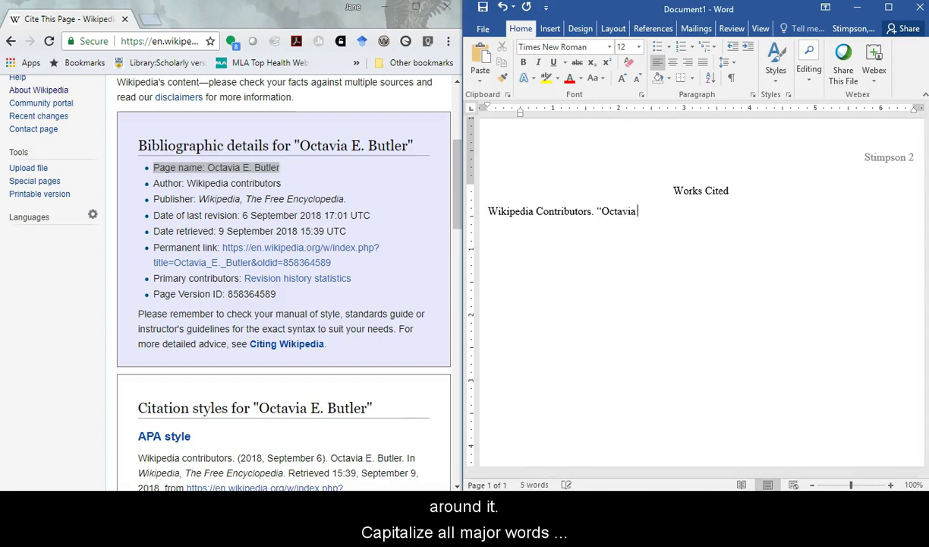
text( Butler.)
text(")
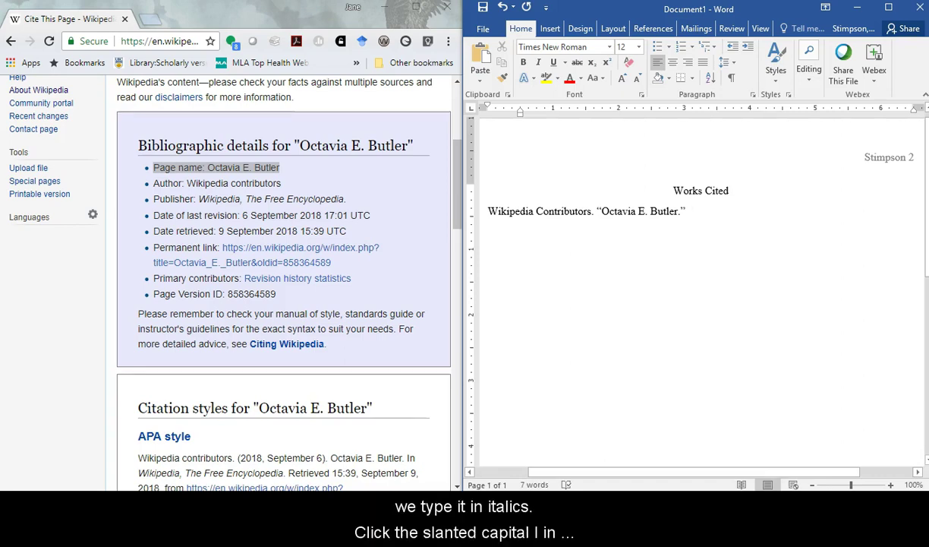
Add 'Wikipedia, The Free Encyclopedia,' in italics after the article title.
click(538, 63)
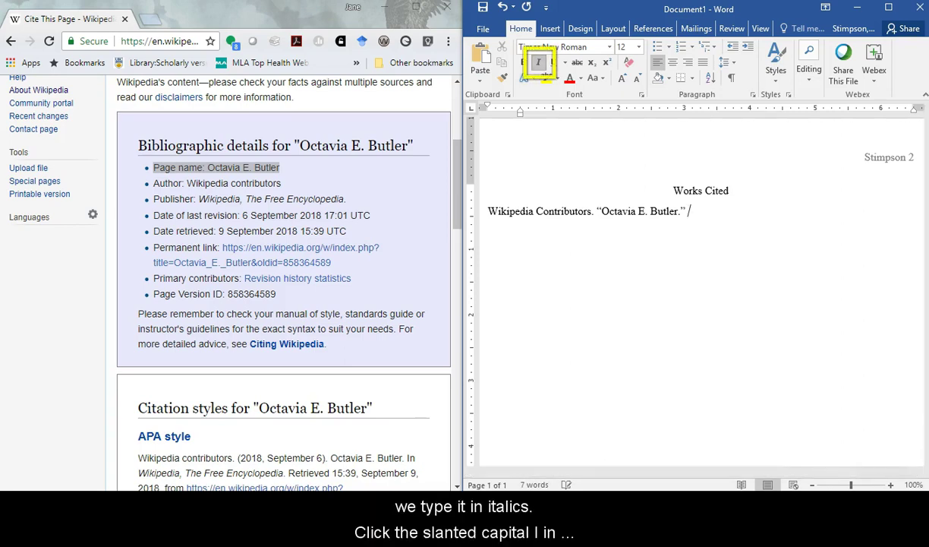
text(Wikiped)
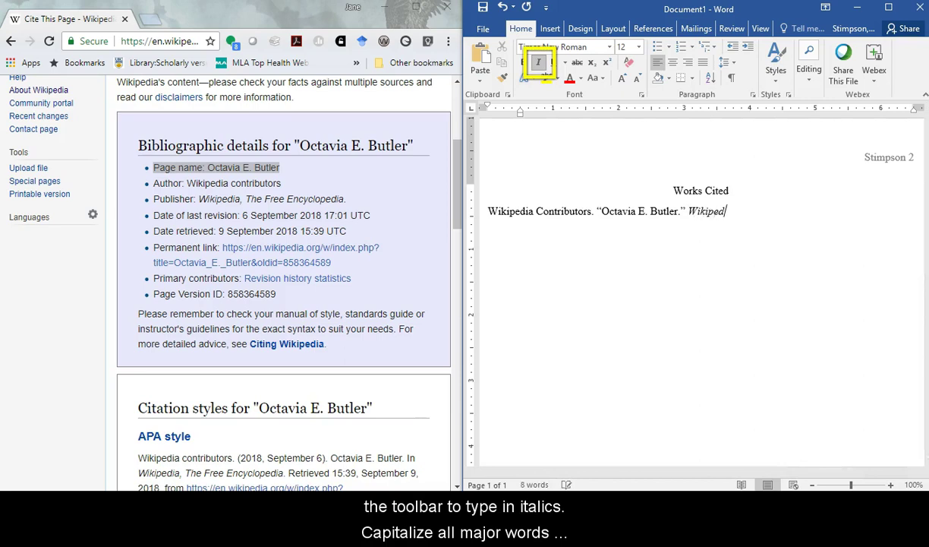
text(ia, The Fre)
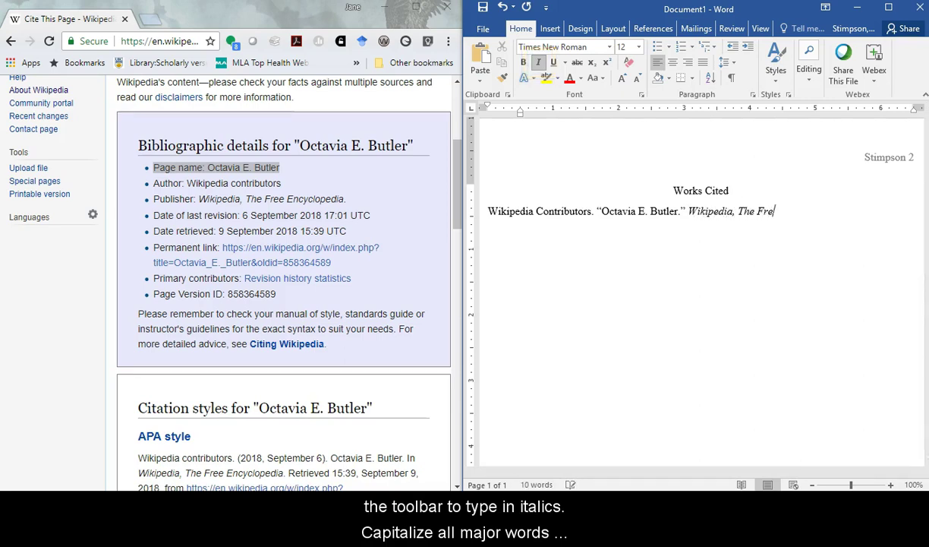
text(e Encyclopedi)
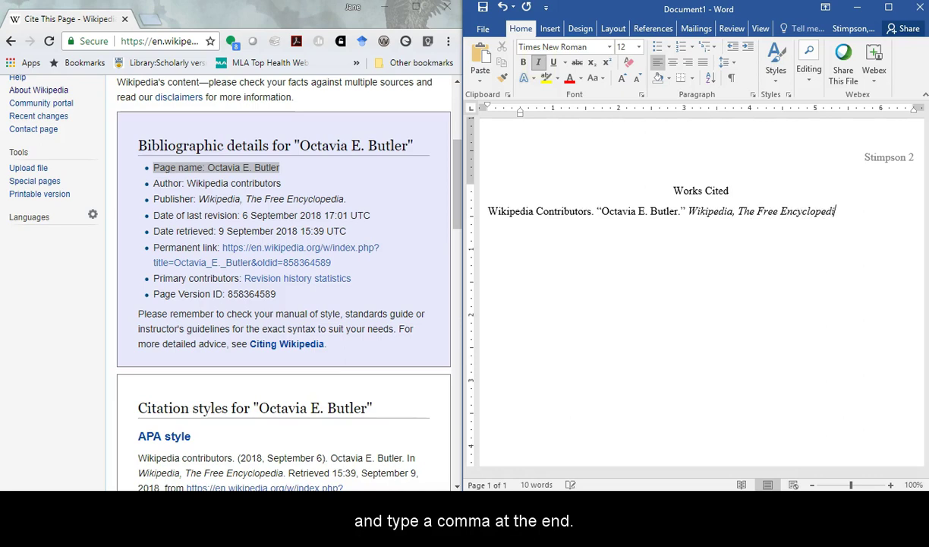
text(a,)
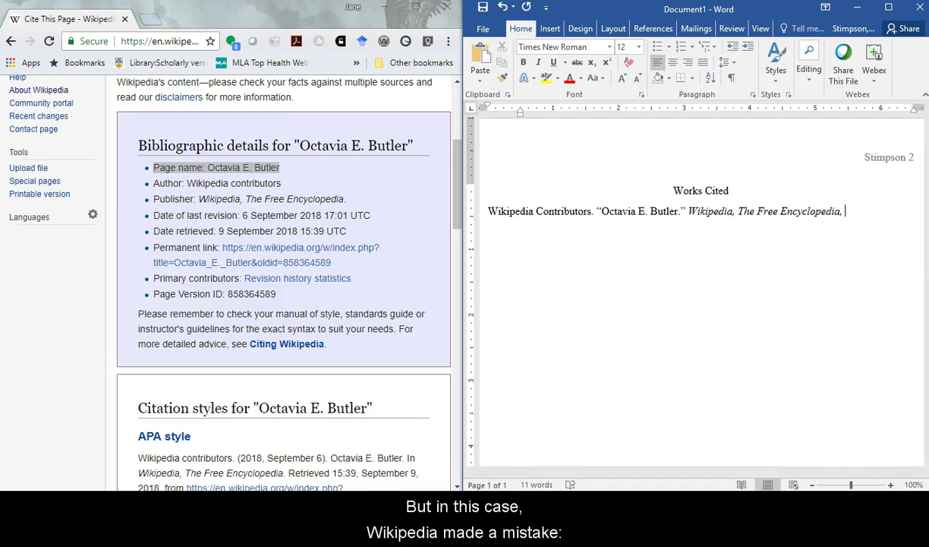
click(319, 167)
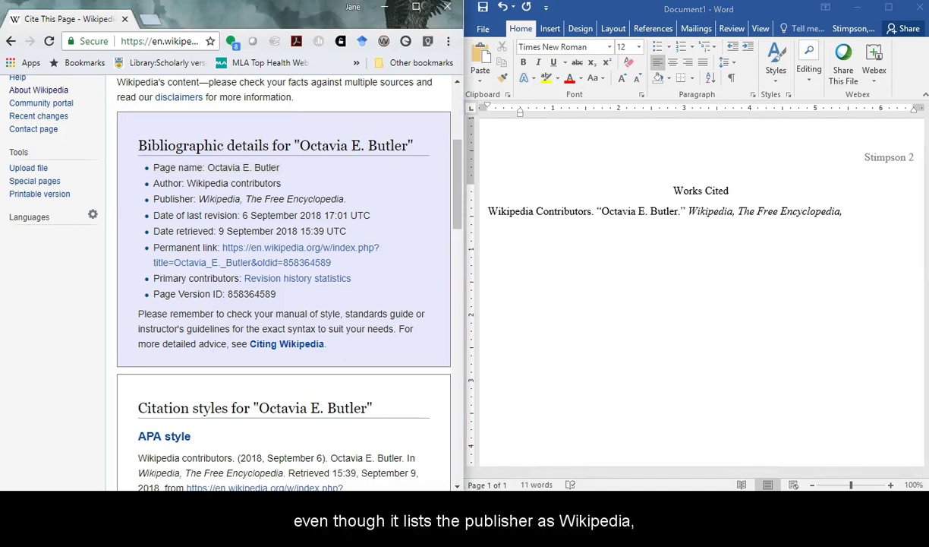
drag(347, 199, 153, 199)
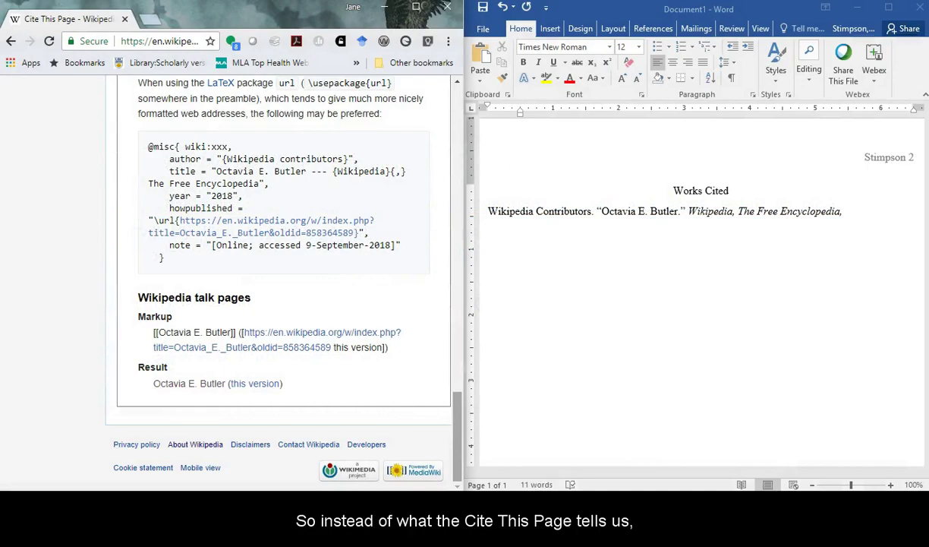
scroll(285, 281, up, 15)
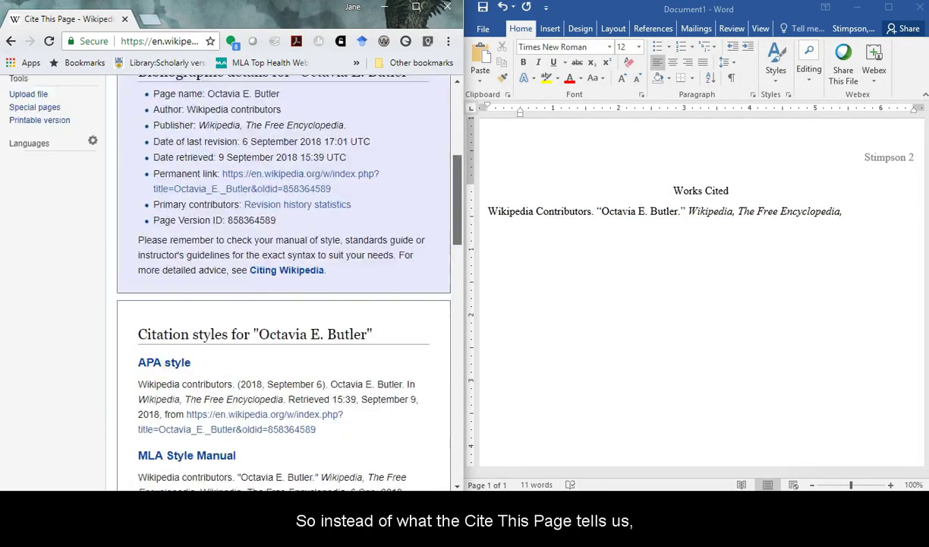
scroll(285, 281, down, 2)
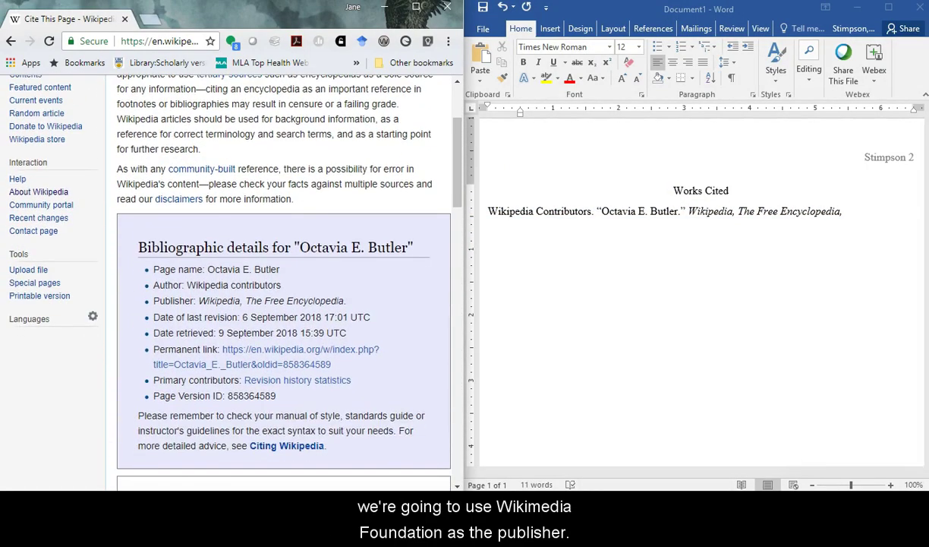
Append 'Wikimedia Foundation,' as the publisher at the end of the citation.
click(845, 211)
text(Wik)
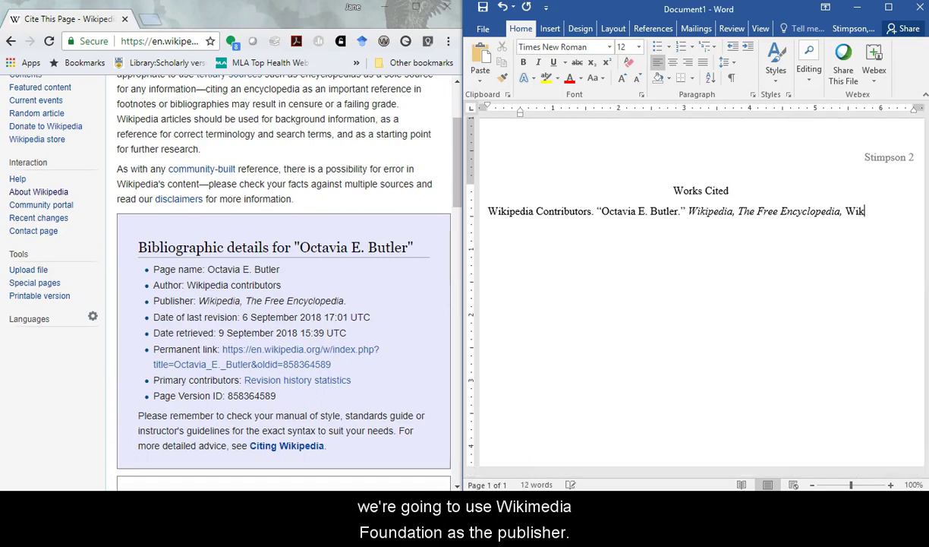
text(imedia Fou)
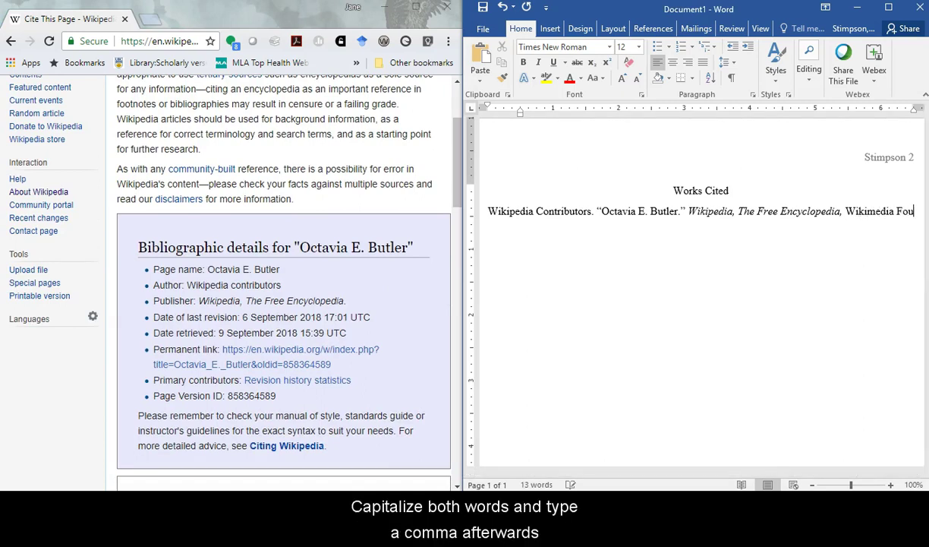
text(ndation,)
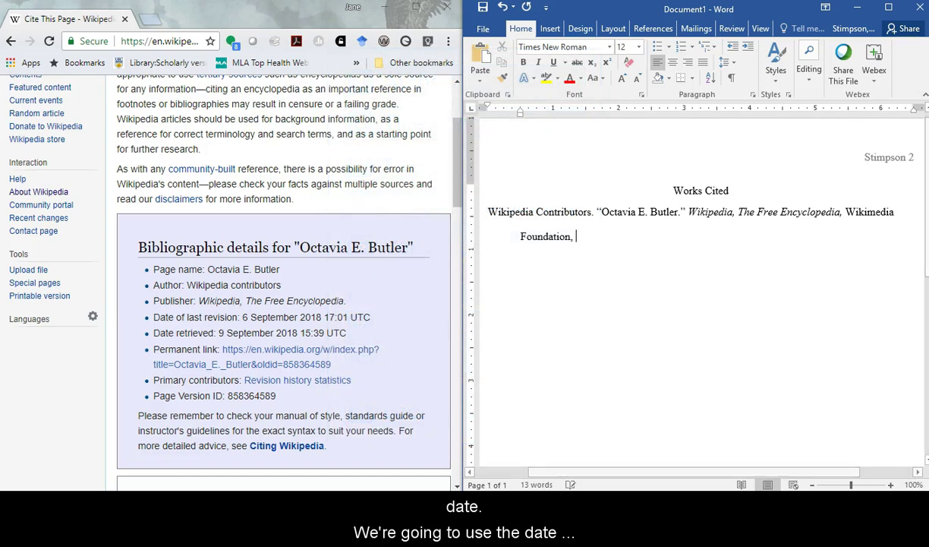
Check the last revision date in Wikipedia and add '6 Sept. 2018,' to the citation.
drag(243, 316, 323, 317)
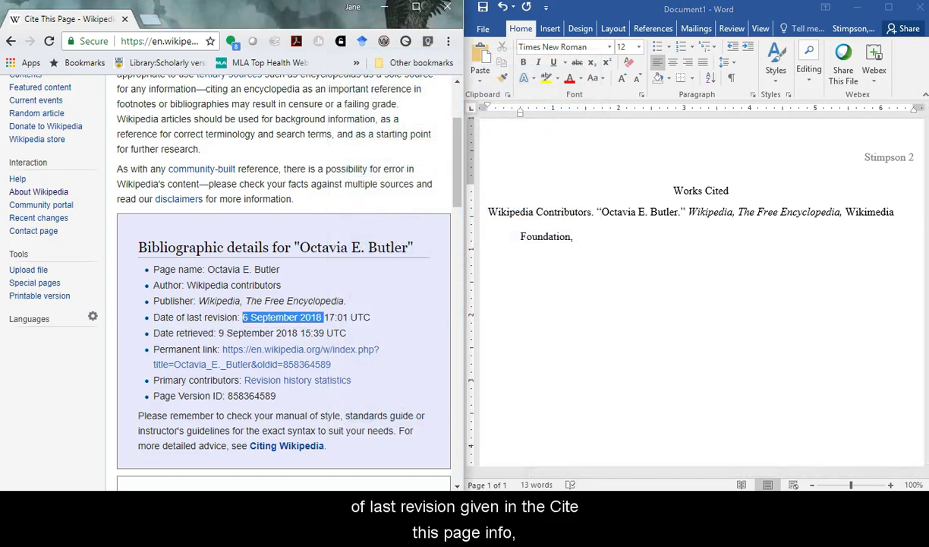
key(alt+Tab)
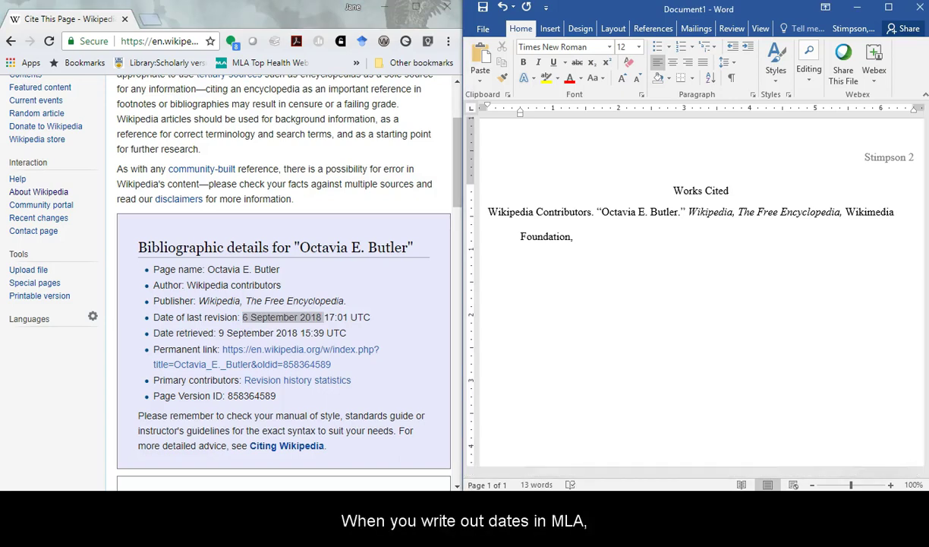
text(6 Sep)
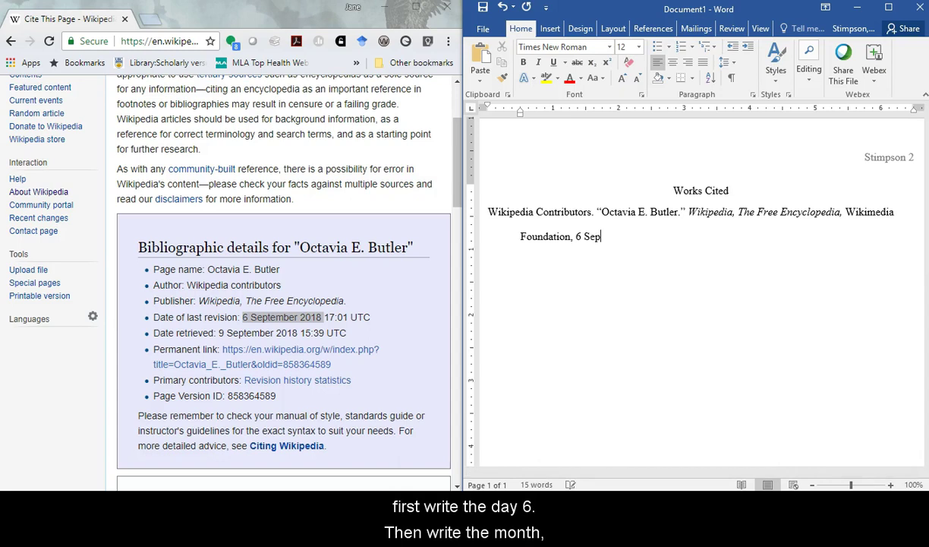
text(t.)
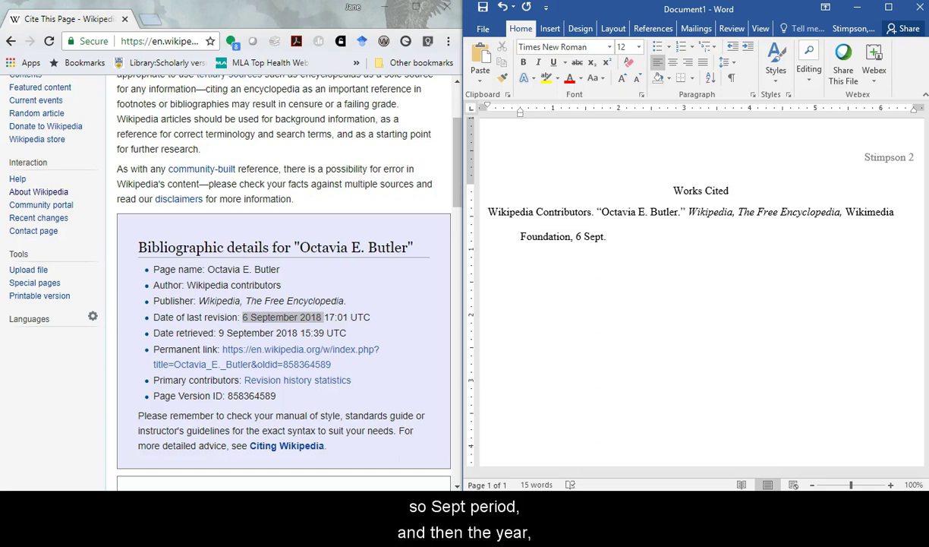
text(2018)
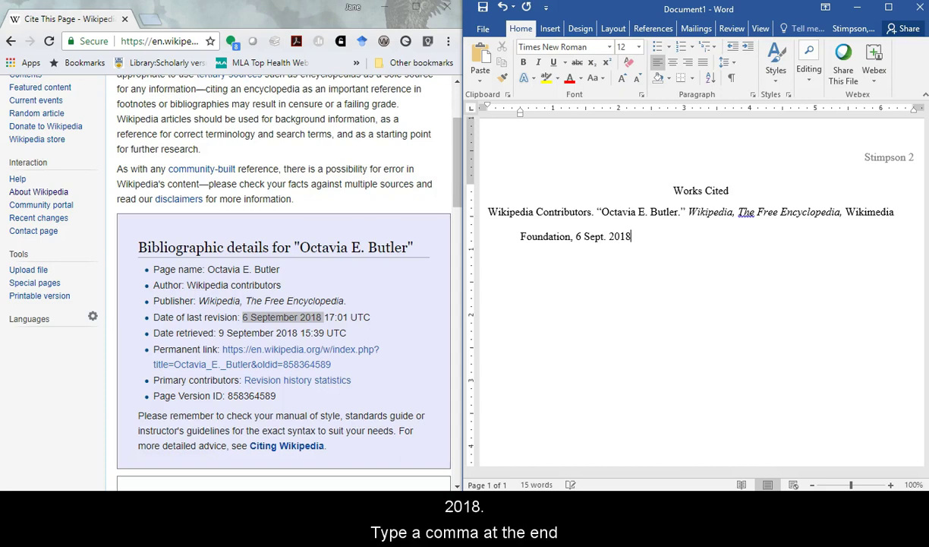
text(,)
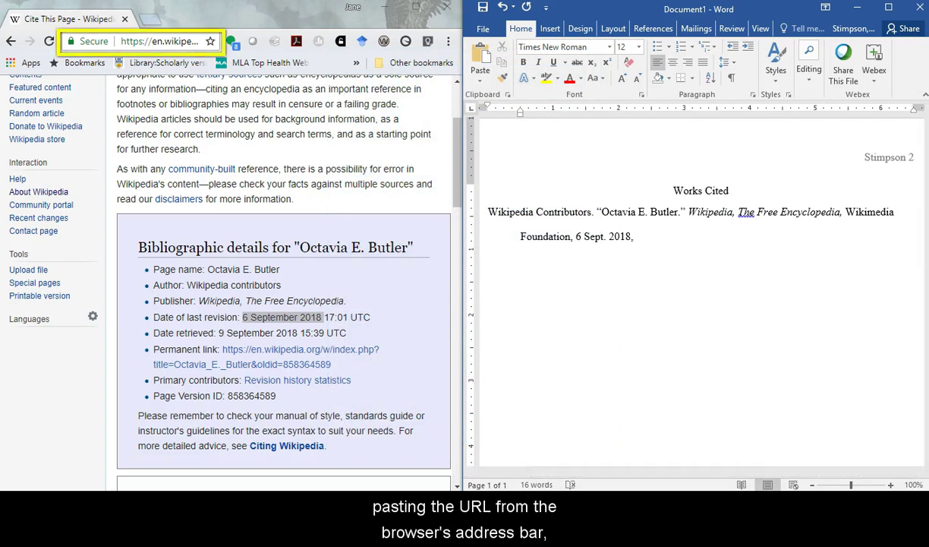
Copy the Permanent link from en.wikipedia.org onward, then place the cursor after the date in Word.
click(159, 41)
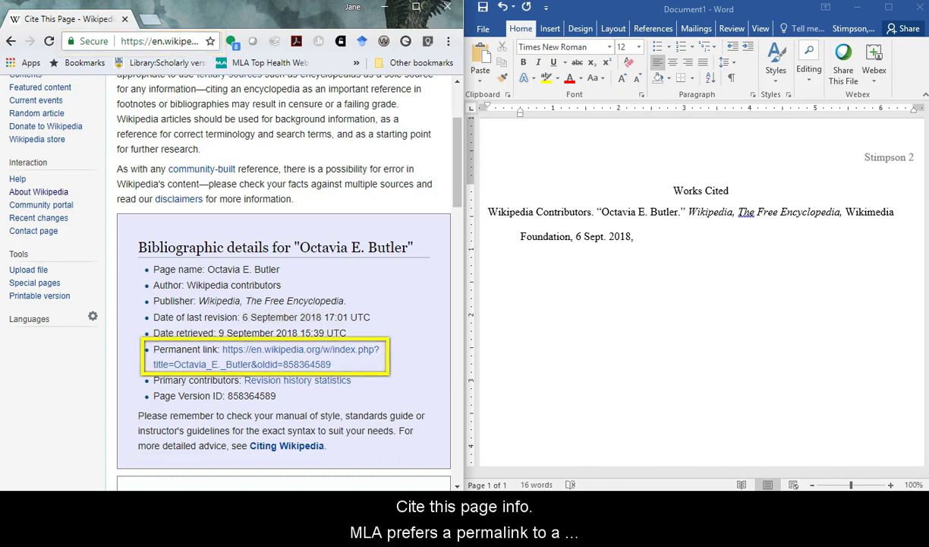
drag(332, 364, 251, 349)
key(ctrl+c)
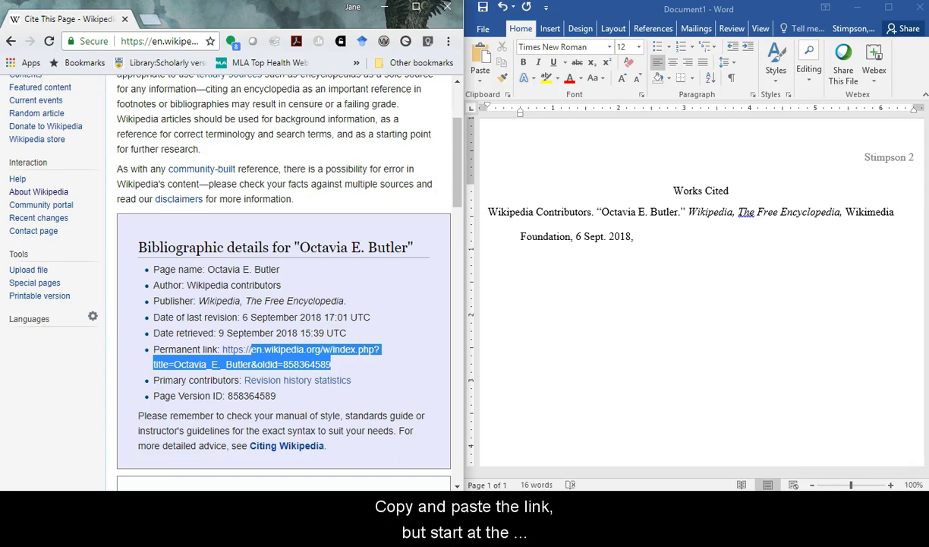
right_click(334, 349)
click(372, 375)
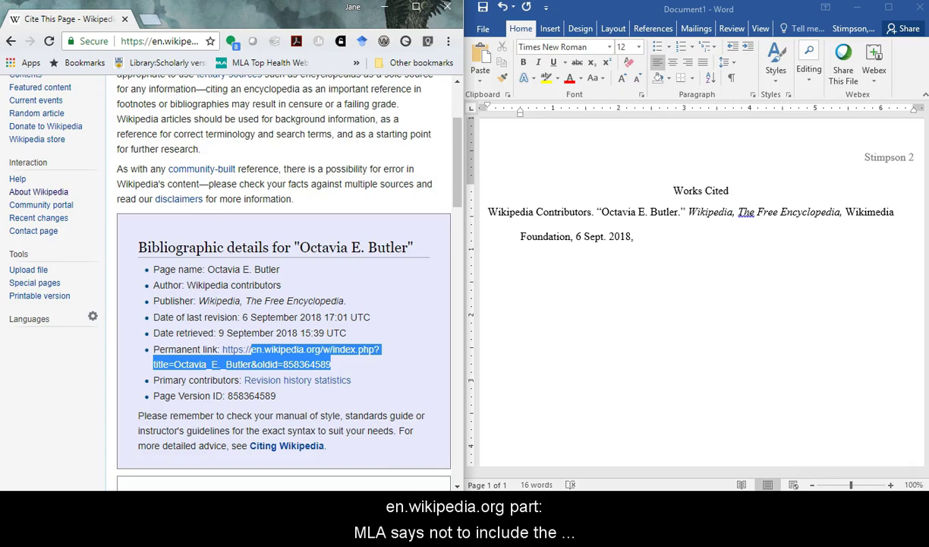
click(636, 236)
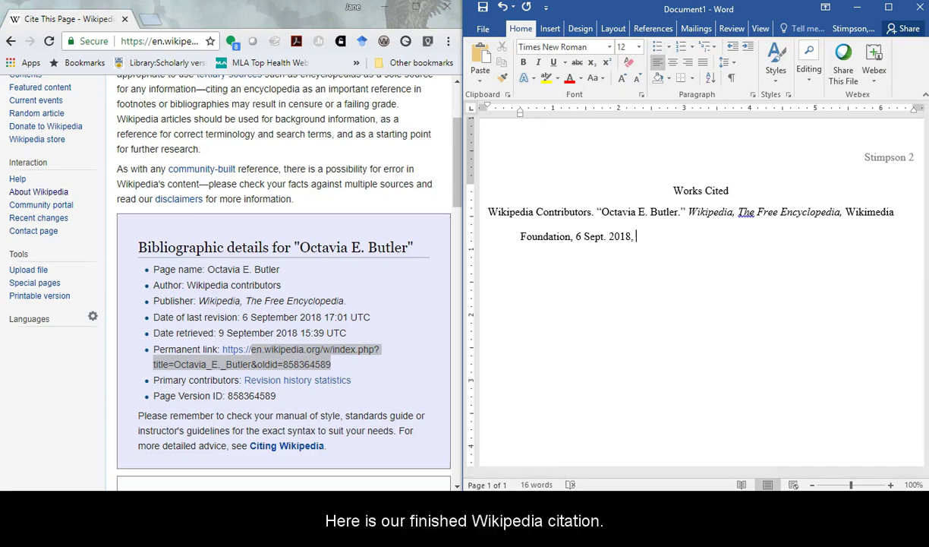
Paste the permanent link en.wikipedia.org/w/index.php?title=Octavia_E._Butler&oldid=858364589 after the date.
right_click(650, 235)
click(679, 293)
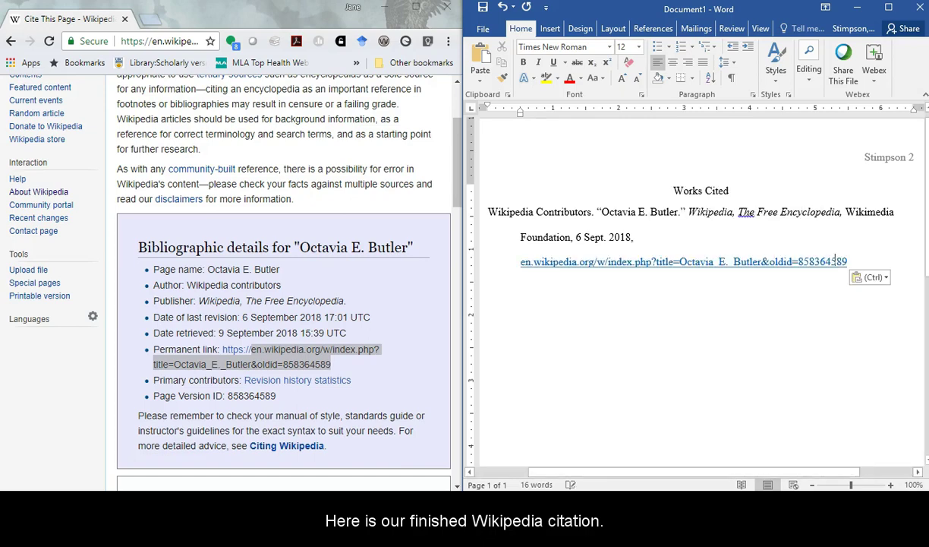